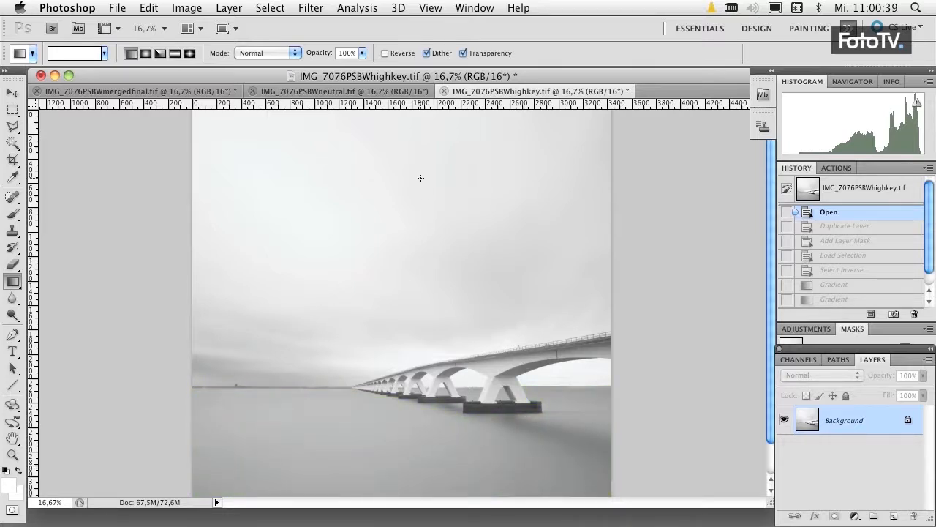
# Duplicate the Background layer of IMG_7076PSBWneutral.tif into the document IMG_7076PSBWhighkey.tif.
pyautogui.click(395, 91)
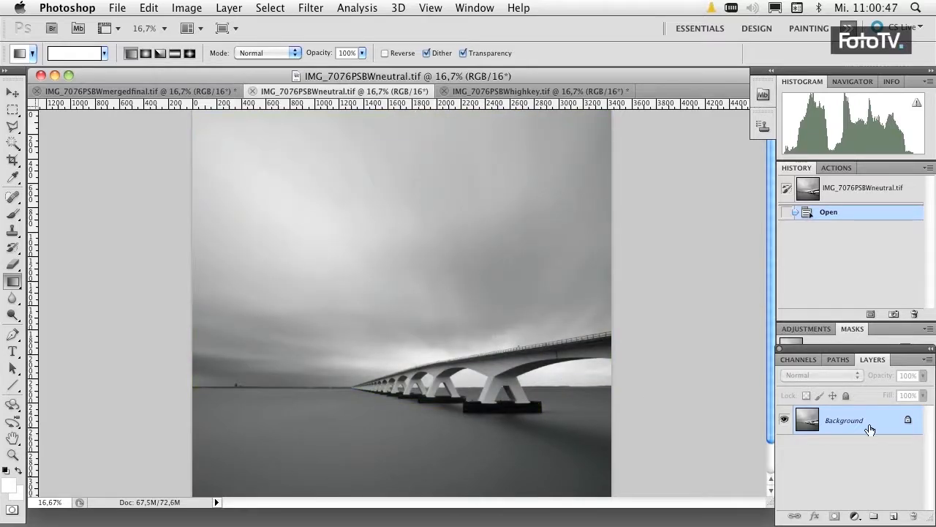
pyautogui.rightClick(810, 422)
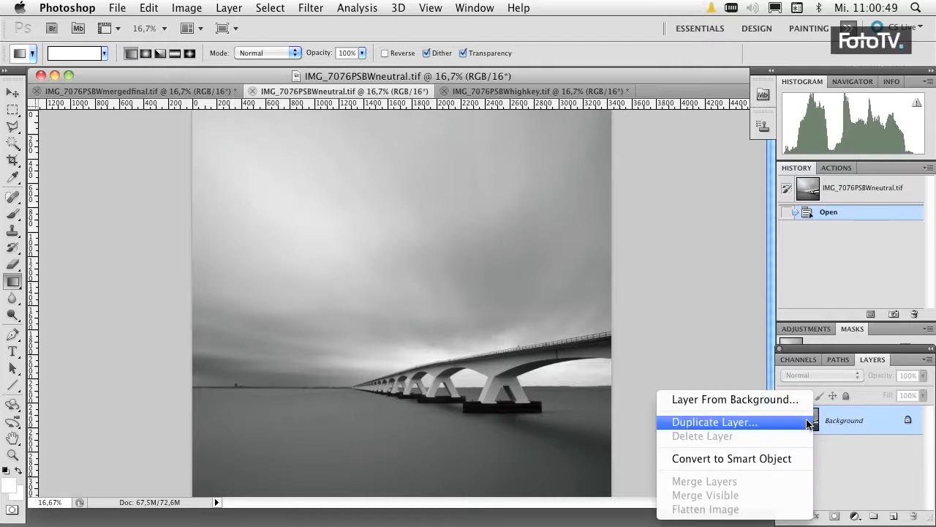
pyautogui.click(808, 423)
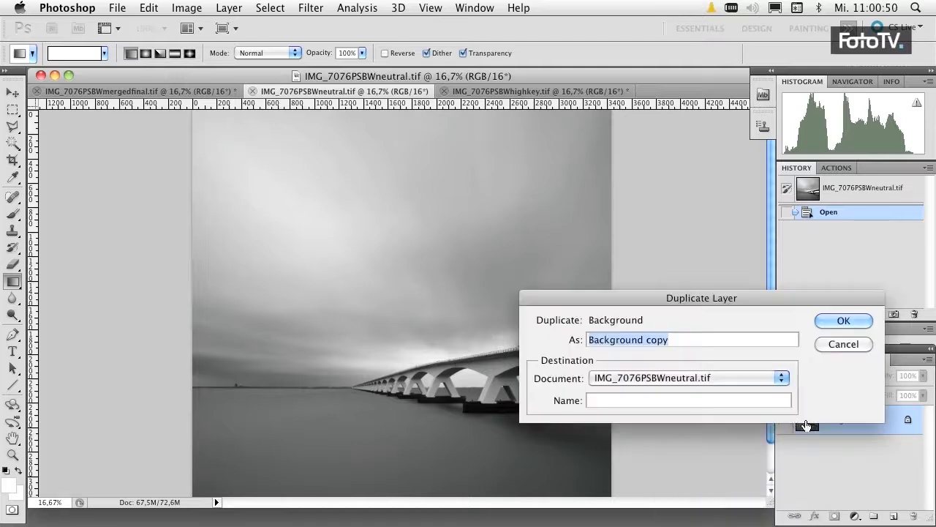
pyautogui.click(744, 377)
pyautogui.click(739, 390)
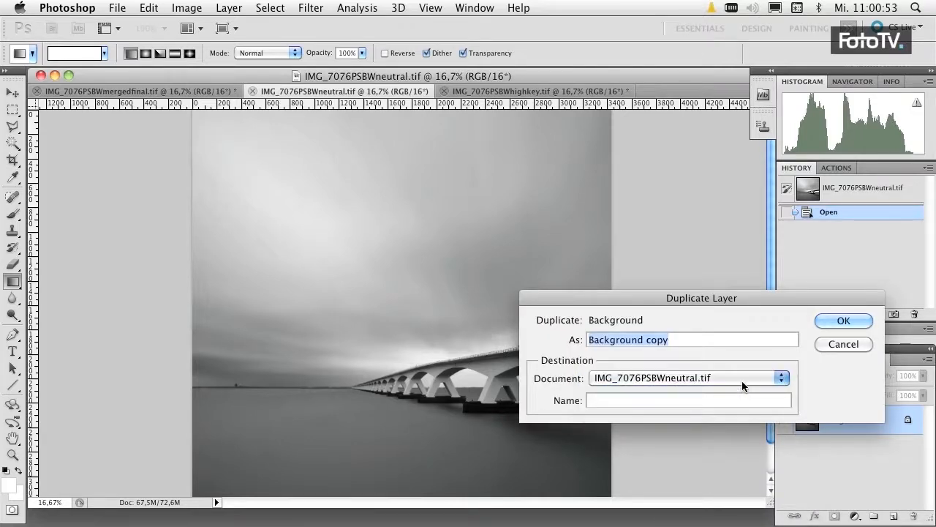
pyautogui.click(840, 322)
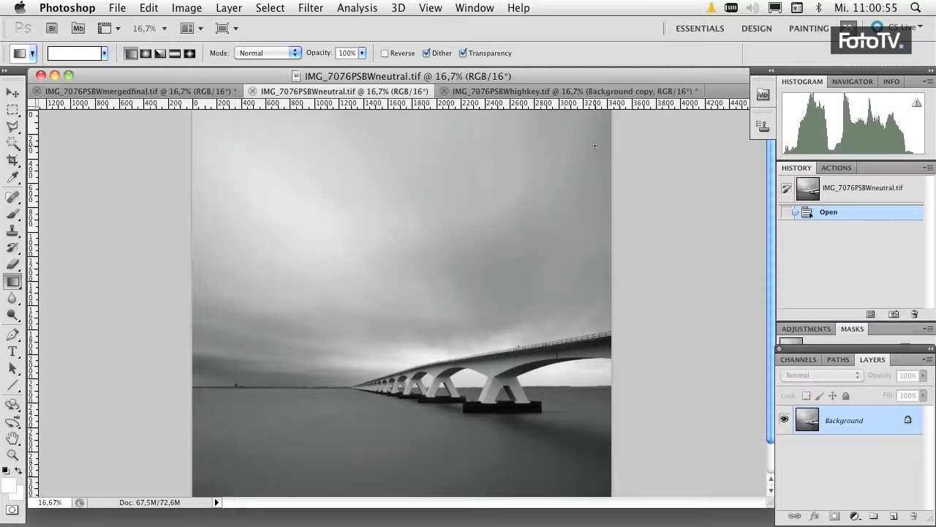
# In IMG_7076PSBWhighkey.tif, compare the image with and without the copied layer, and add a layer mask to that layer.
pyautogui.click(577, 92)
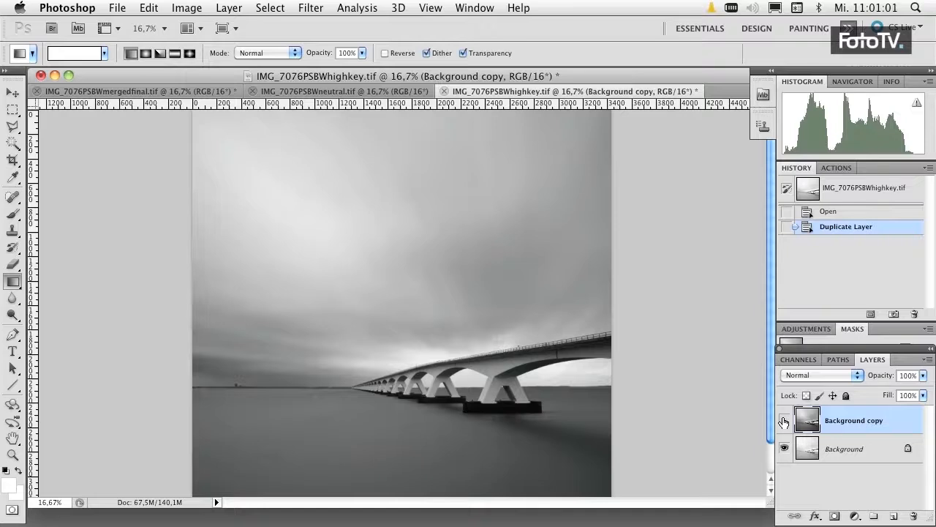
pyautogui.click(784, 421)
pyautogui.click(784, 422)
pyautogui.click(836, 516)
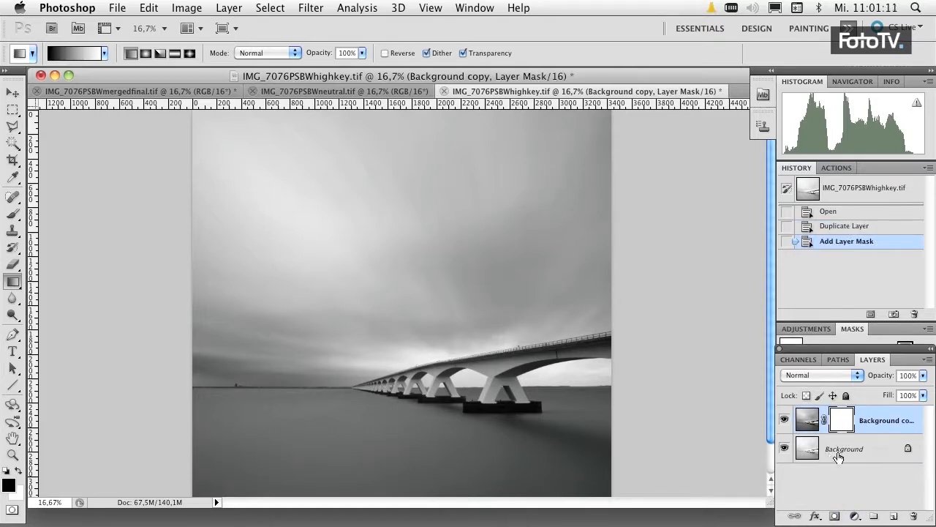
# Load the saved selection selbwhighkey as a new selection and invert it so everything except the bridge is selected.
pyautogui.click(279, 8)
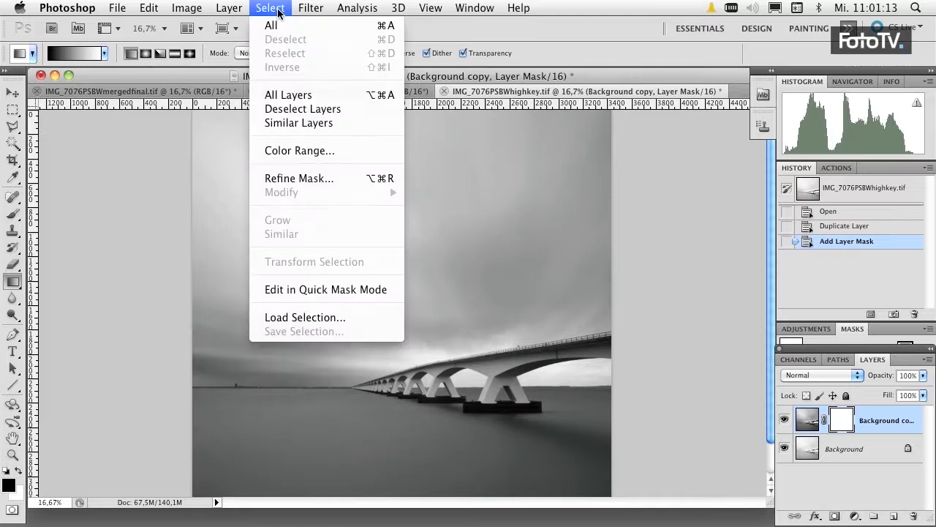
pyautogui.click(310, 319)
pyautogui.click(466, 215)
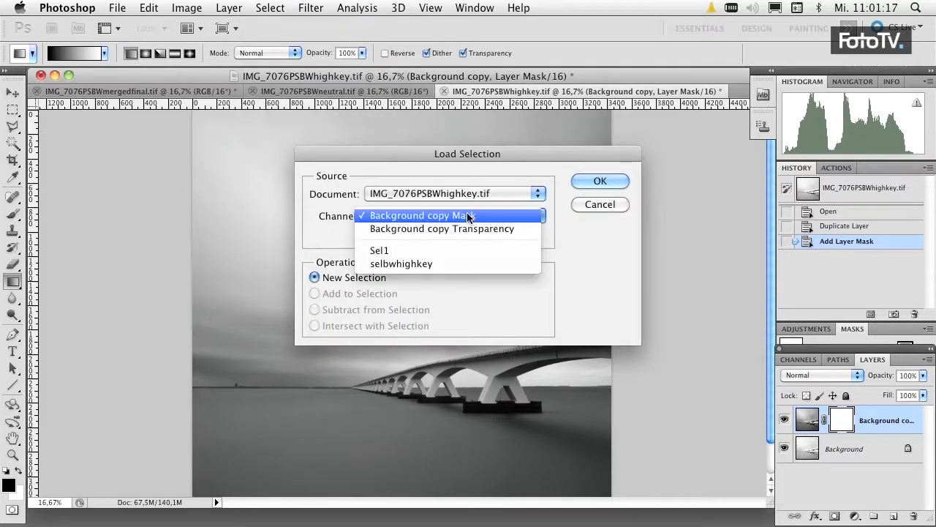
pyautogui.click(456, 263)
pyautogui.click(581, 182)
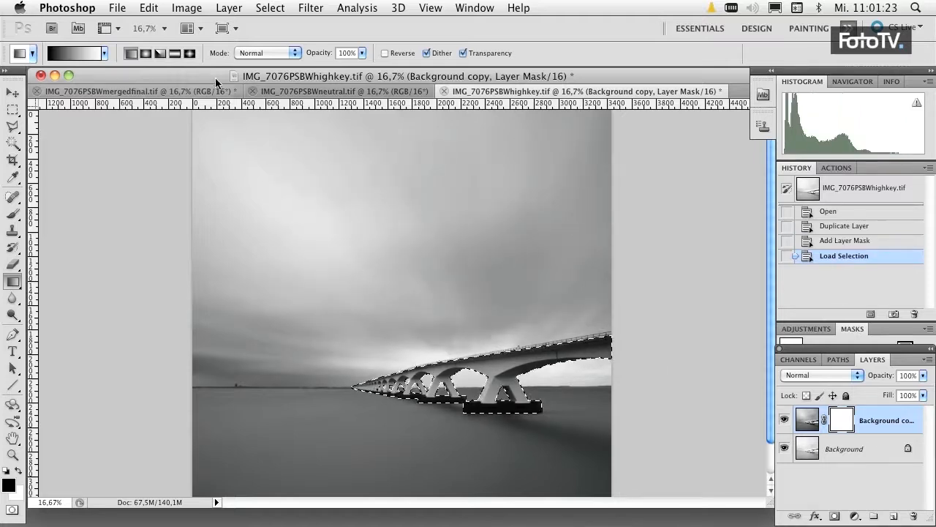
pyautogui.click(280, 9)
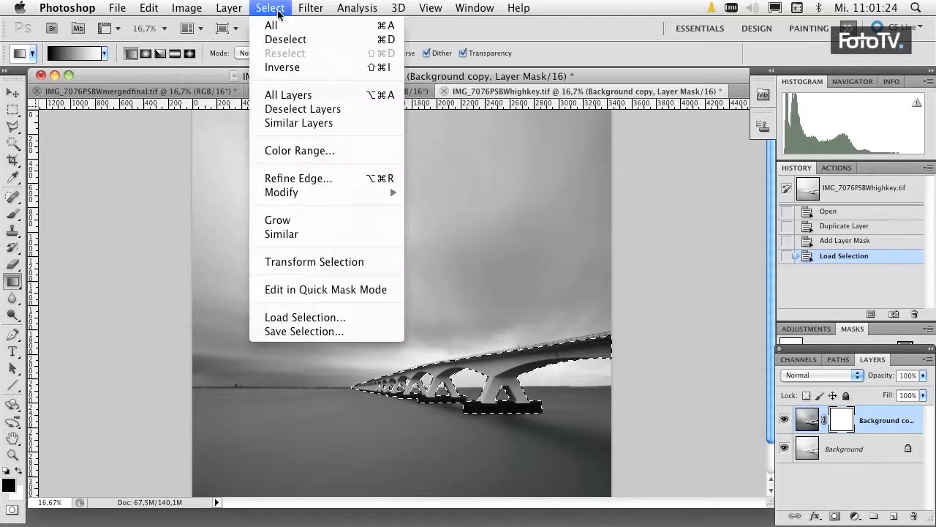
pyautogui.click(293, 68)
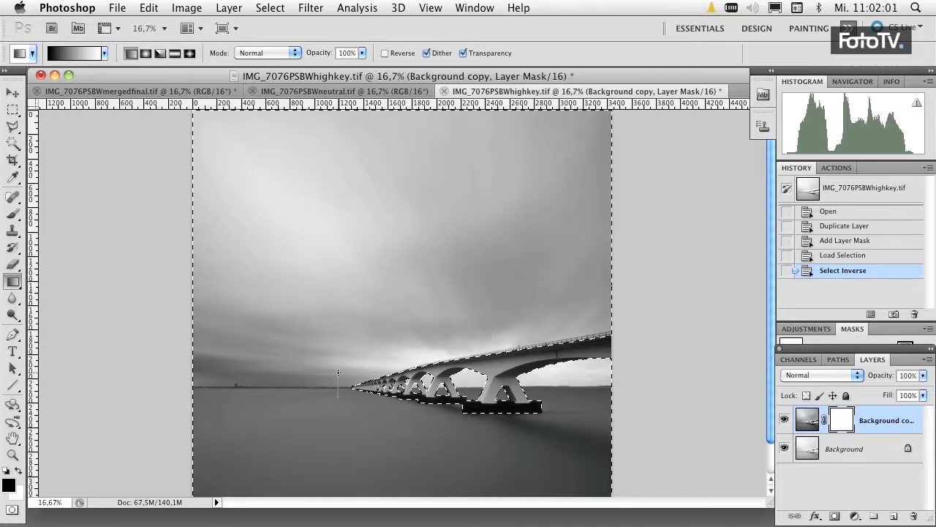
# Draw short upward black-to-white linear gradients across the horizon on the layer mask to hide the copied layer's water.
pyautogui.moveTo(338, 373); pyautogui.dragTo(338, 373)
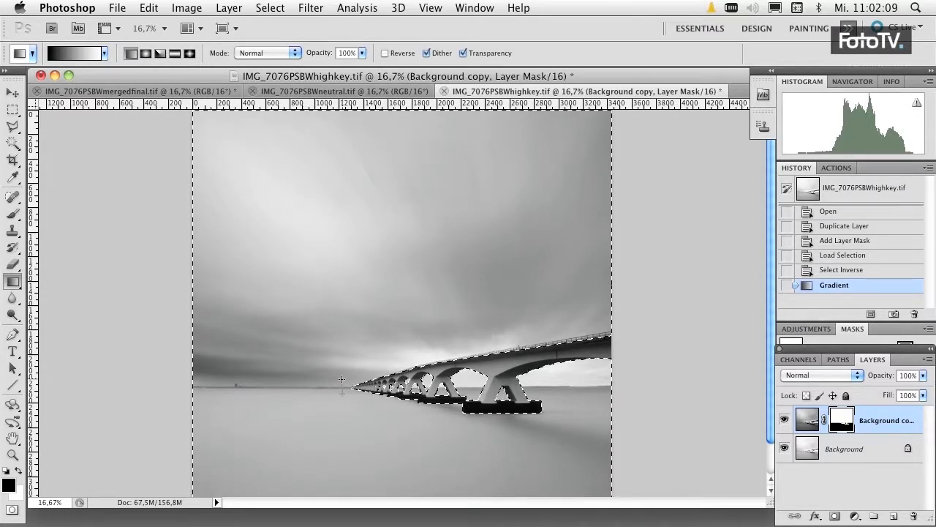
pyautogui.moveTo(341, 379); pyautogui.dragTo(341, 379)
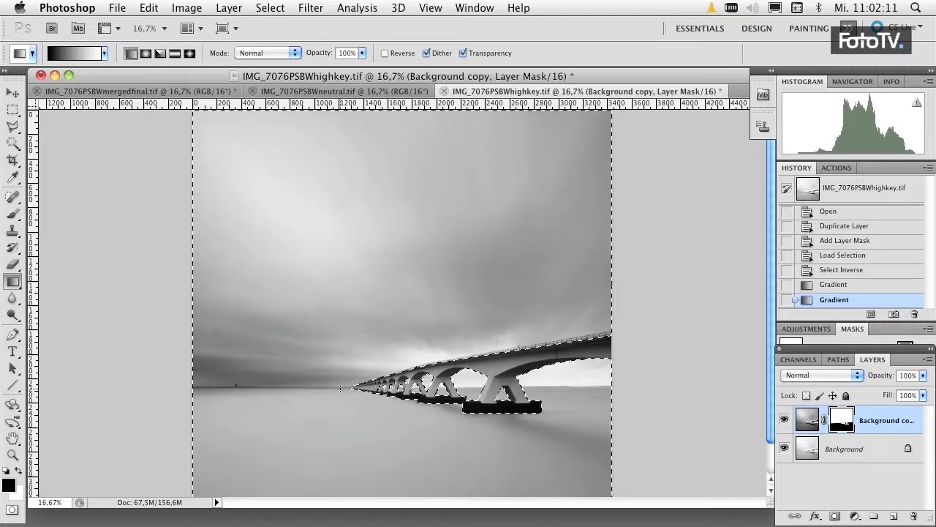
pyautogui.moveTo(340, 394); pyautogui.dragTo(341, 379)
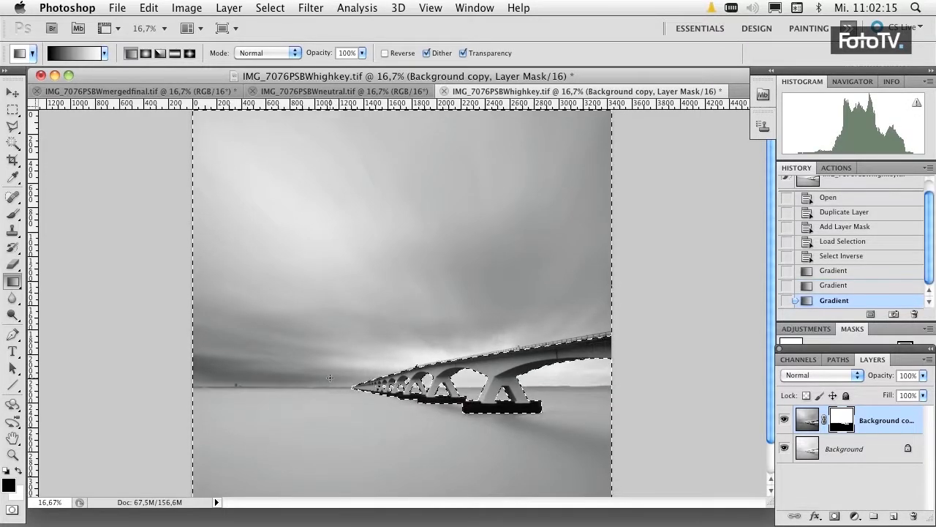
# Inspect the layer mask on its own at 25% around the horizon and bridge, and return to the image view.
pyautogui.keyDown('alt'); pyautogui.click(847, 427); pyautogui.keyUp('alt')
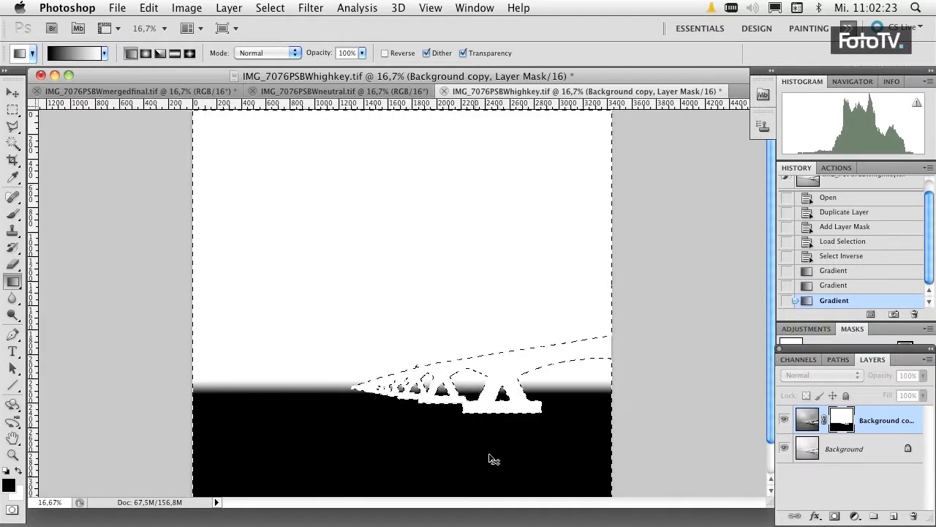
pyautogui.press('super+plus')
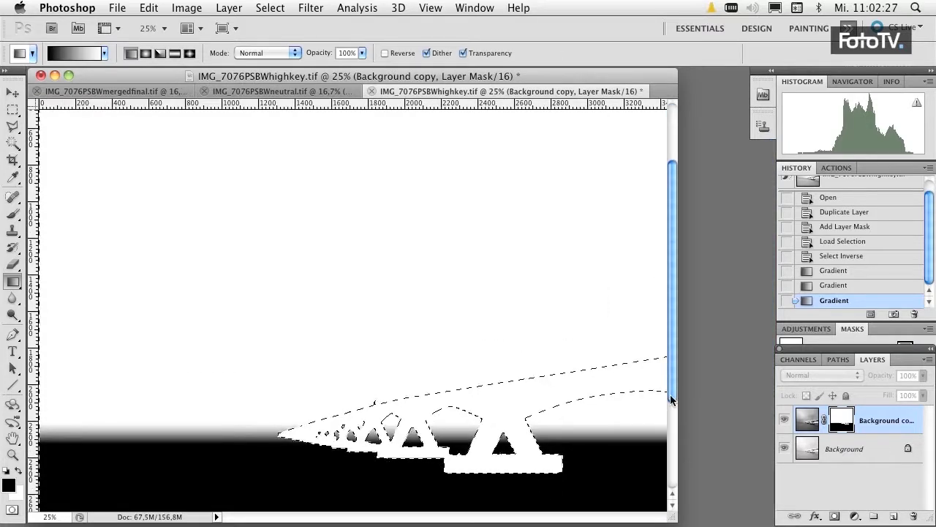
pyautogui.moveTo(670, 394); pyautogui.dragTo(670, 444)
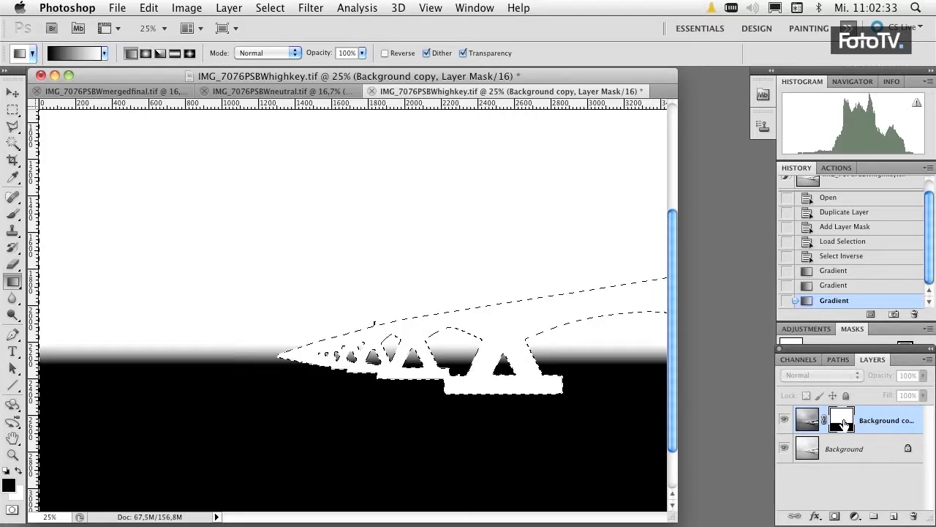
pyautogui.keyDown('alt'); pyautogui.click(845, 422); pyautogui.keyUp('alt')
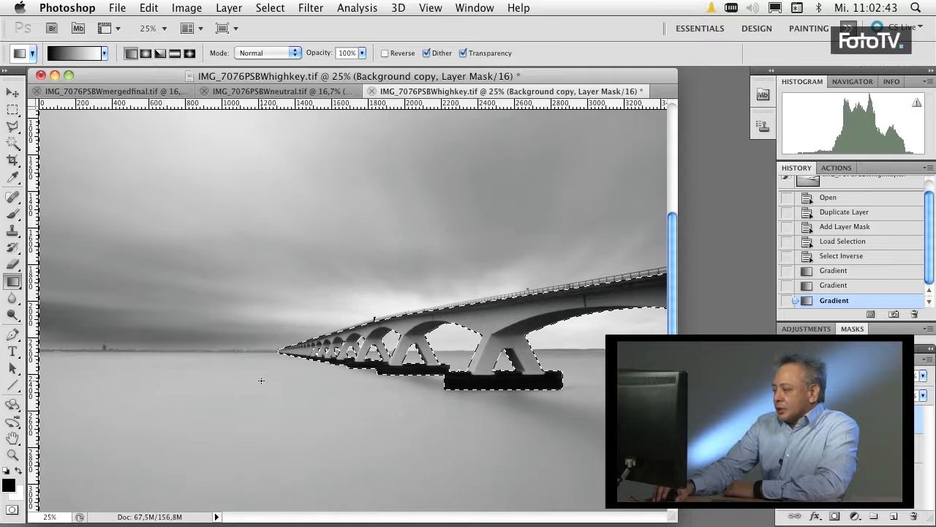
pyautogui.scroll(-3, 258, 382)
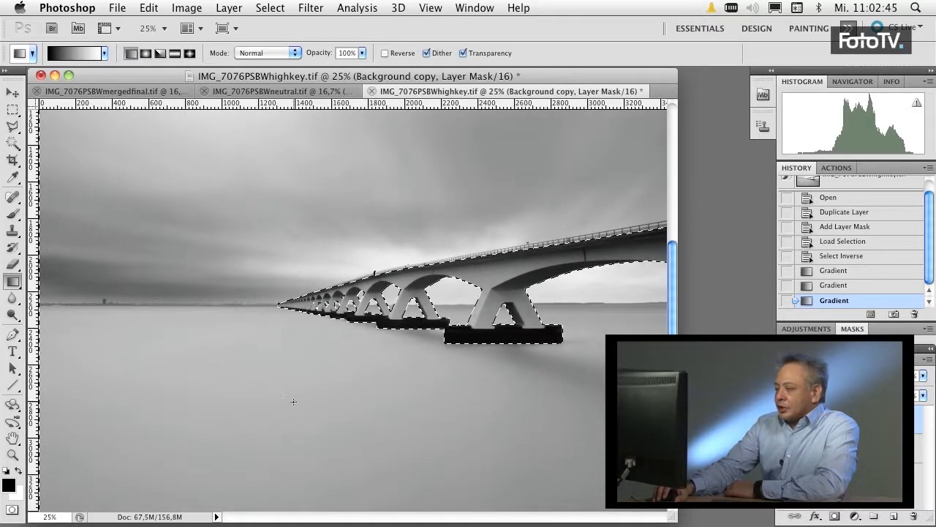
pyautogui.scroll(1, 272, 335)
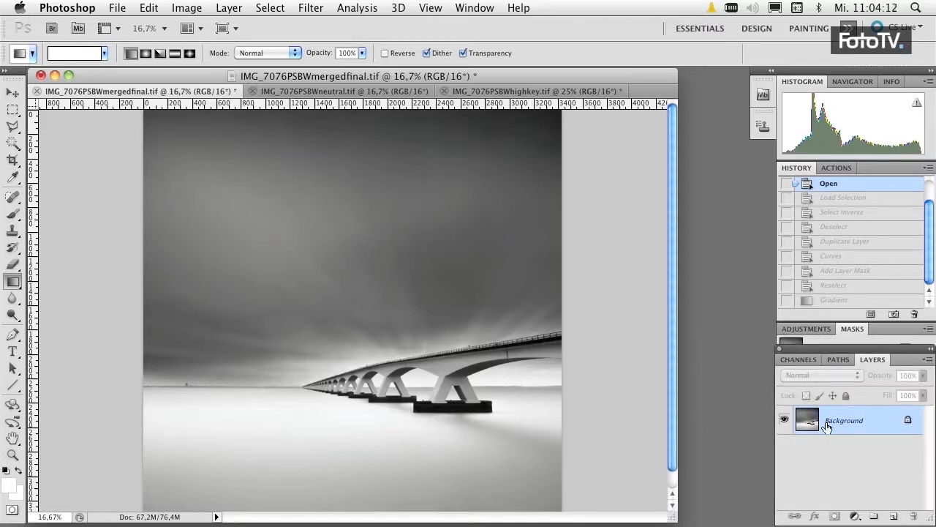
# In IMG_7076PSBWmergedfinal.tif, duplicate the Background layer within the document and add a layer mask to the copy.
pyautogui.rightClick(852, 416)
pyautogui.click(834, 422)
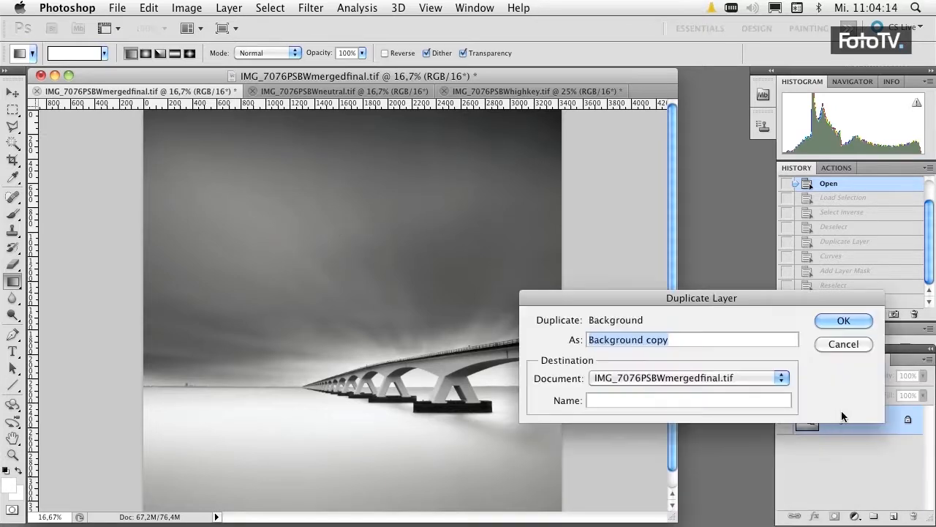
pyautogui.click(843, 323)
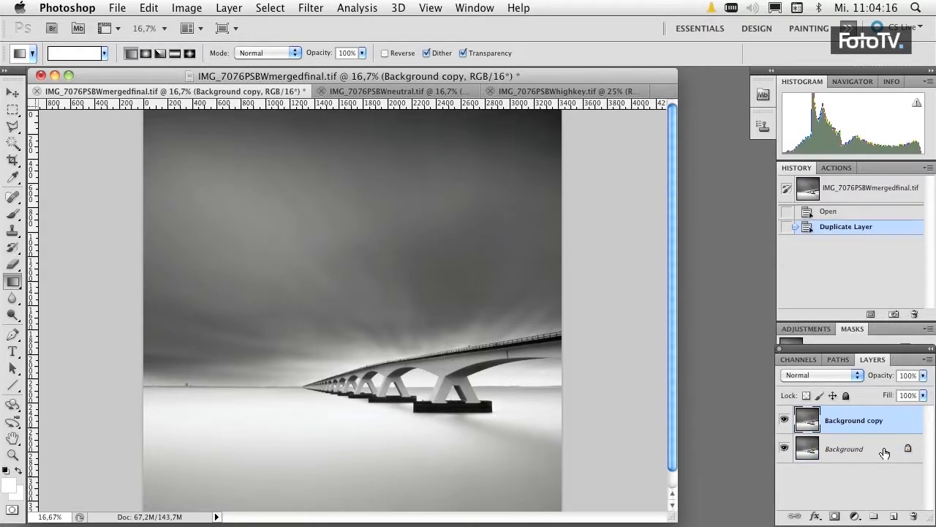
pyautogui.click(835, 516)
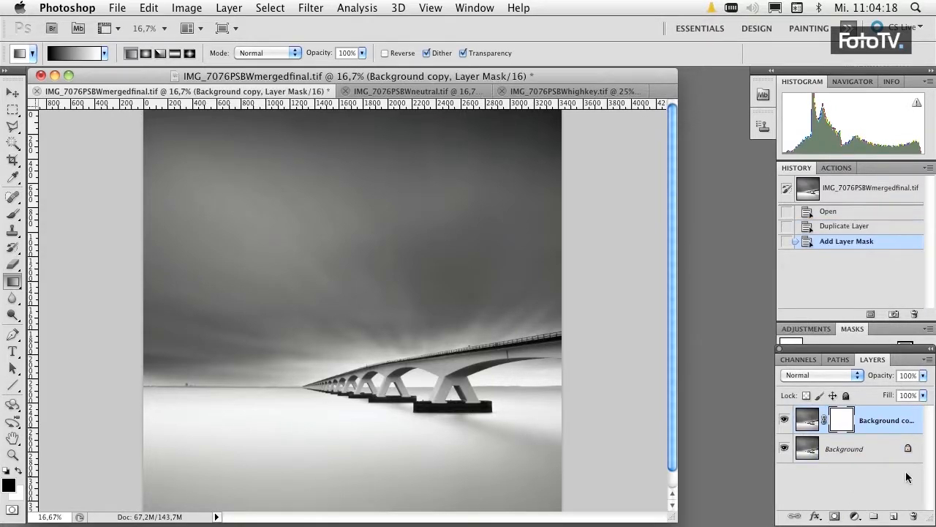
# Hide the Background copy layer and brighten the Background layer with a Curves midpoint at input 127, output 153.
pyautogui.click(784, 423)
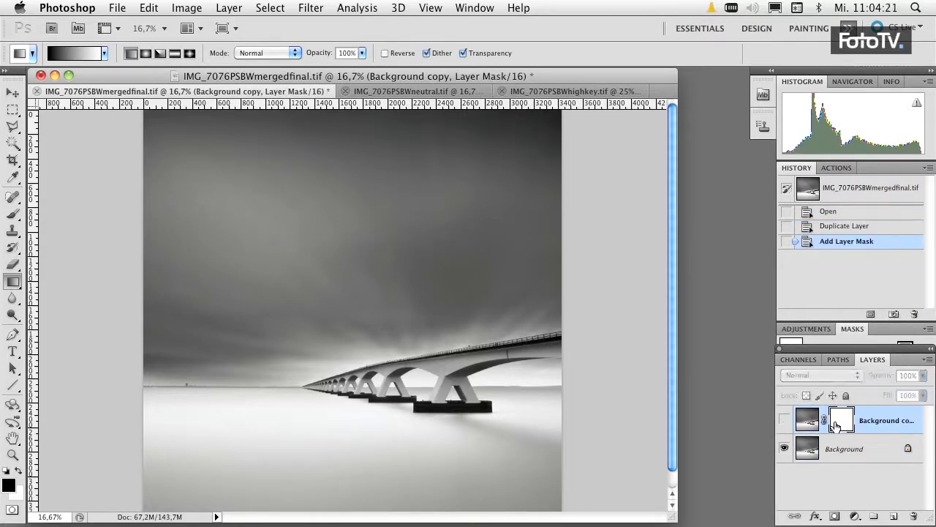
pyautogui.click(810, 455)
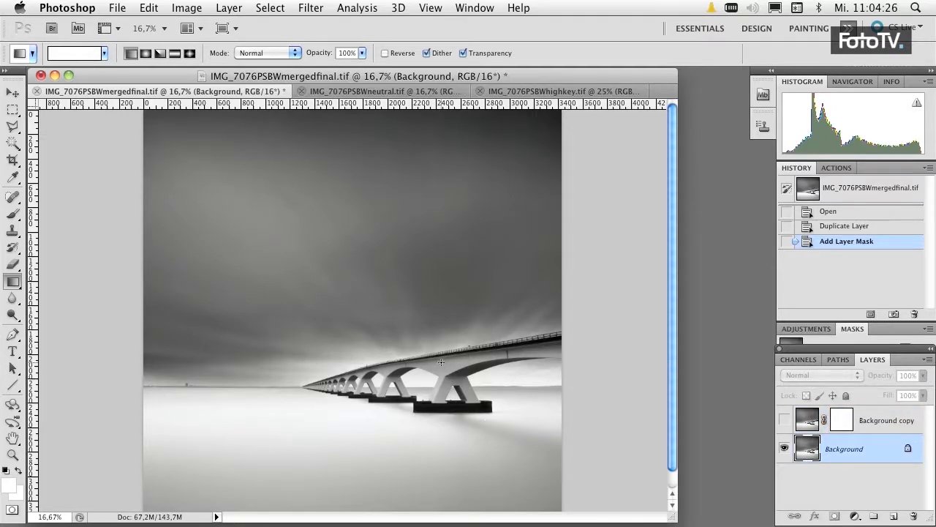
pyautogui.click(190, 9)
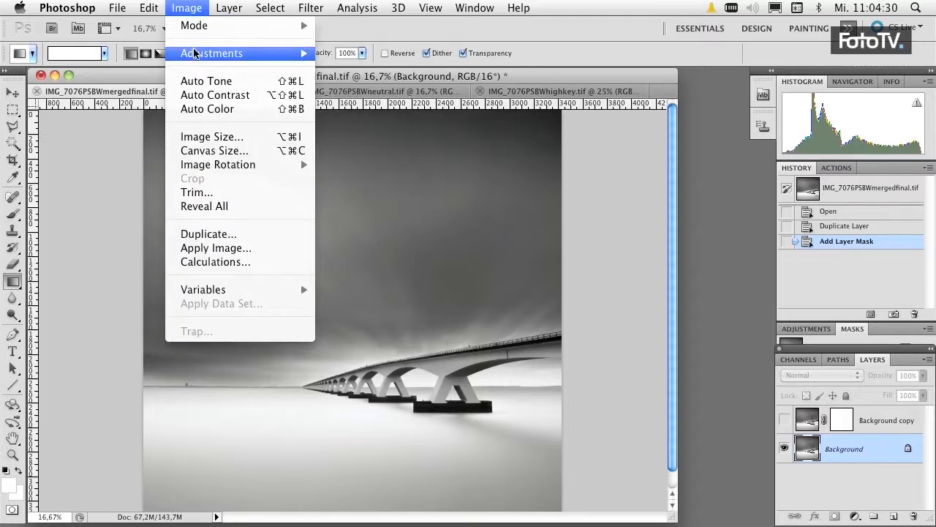
pyautogui.moveTo(285, 54)
pyautogui.click(351, 81)
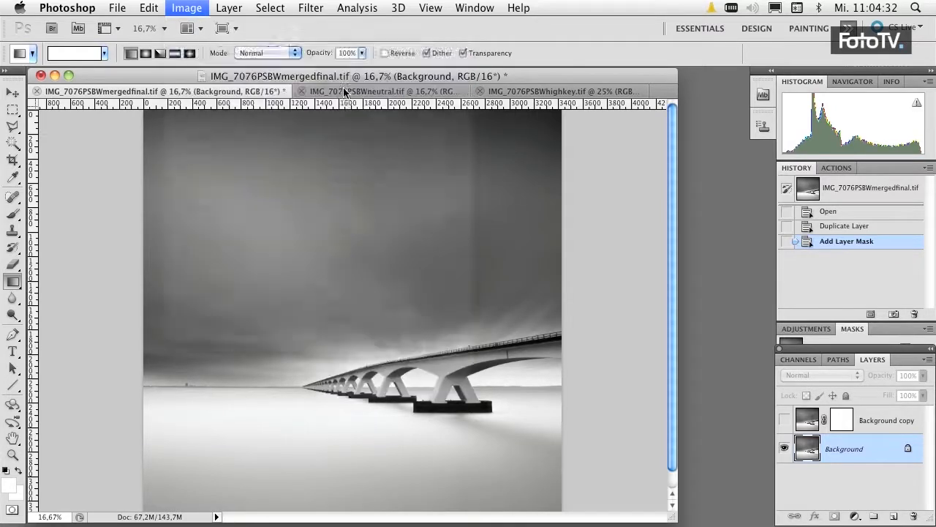
pyautogui.moveTo(730, 274); pyautogui.dragTo(730, 256)
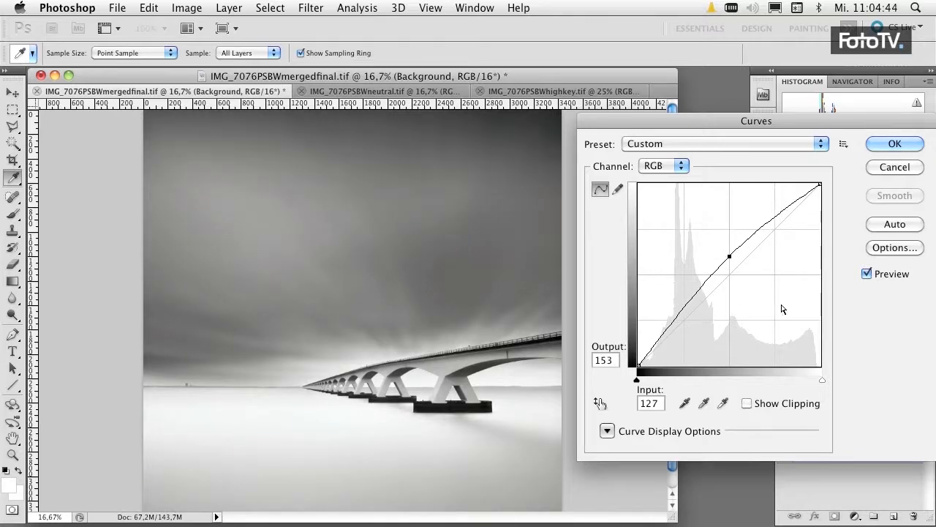
pyautogui.click(904, 143)
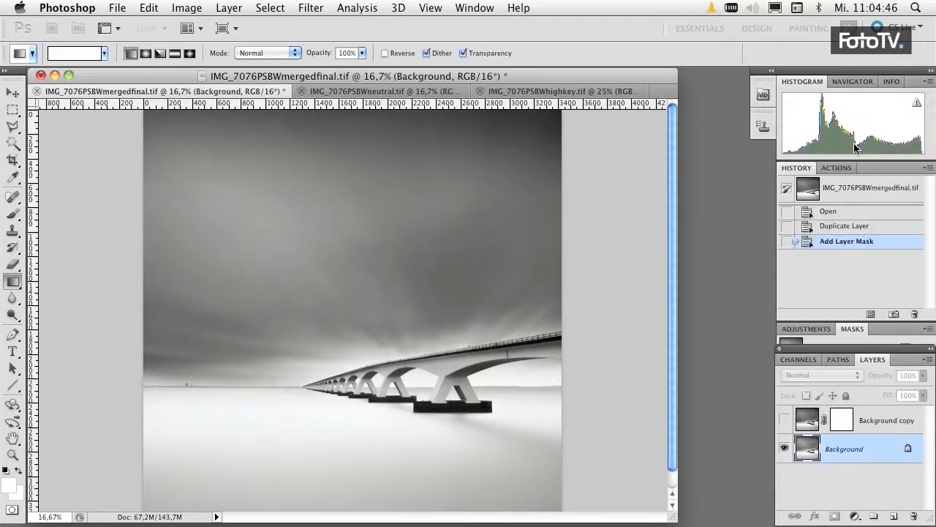
# Show the Background copy layer and draw a short upward reflected black-to-white gradient on its mask in the water below the horizon.
pyautogui.click(784, 420)
pyautogui.click(812, 423)
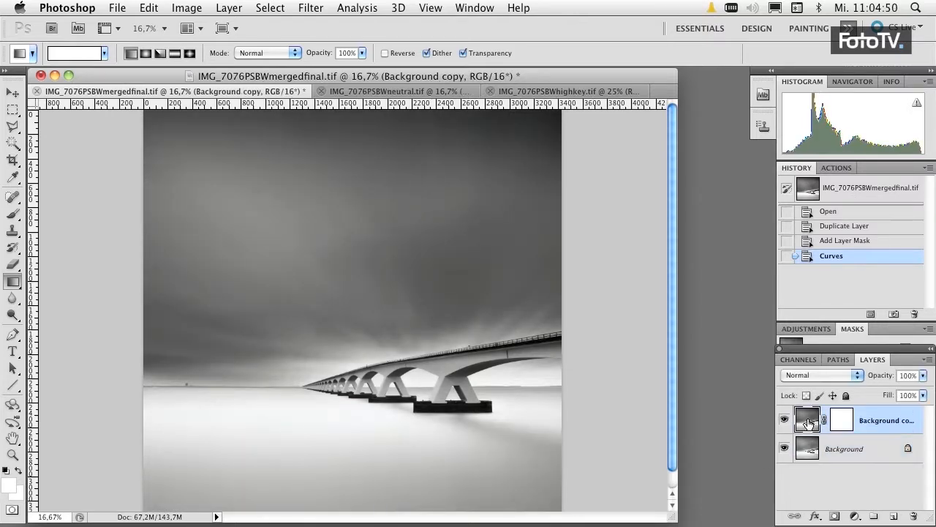
pyautogui.click(840, 422)
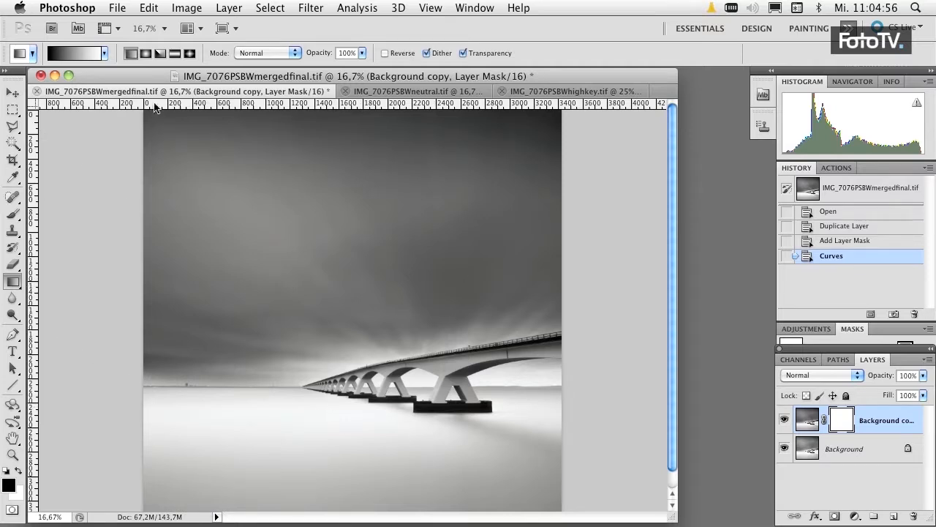
pyautogui.click(174, 57)
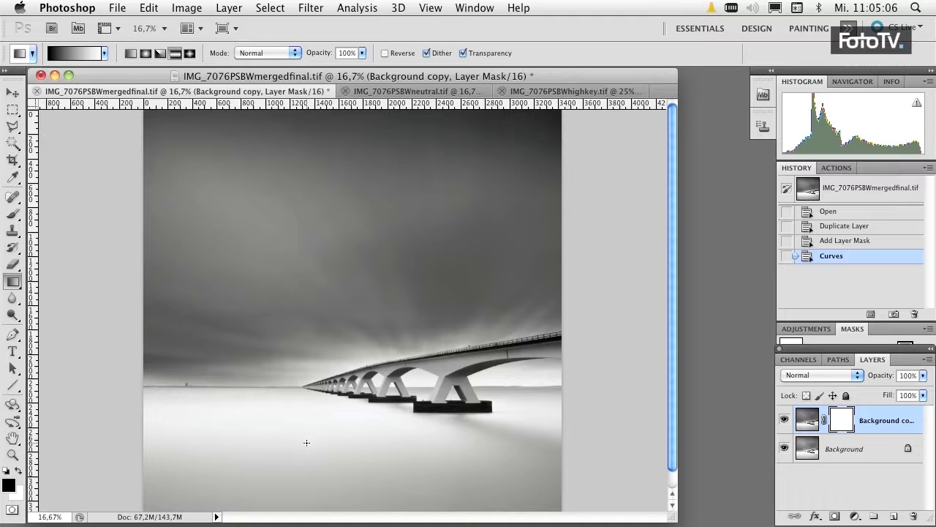
pyautogui.moveTo(329, 440); pyautogui.dragTo(329, 408)
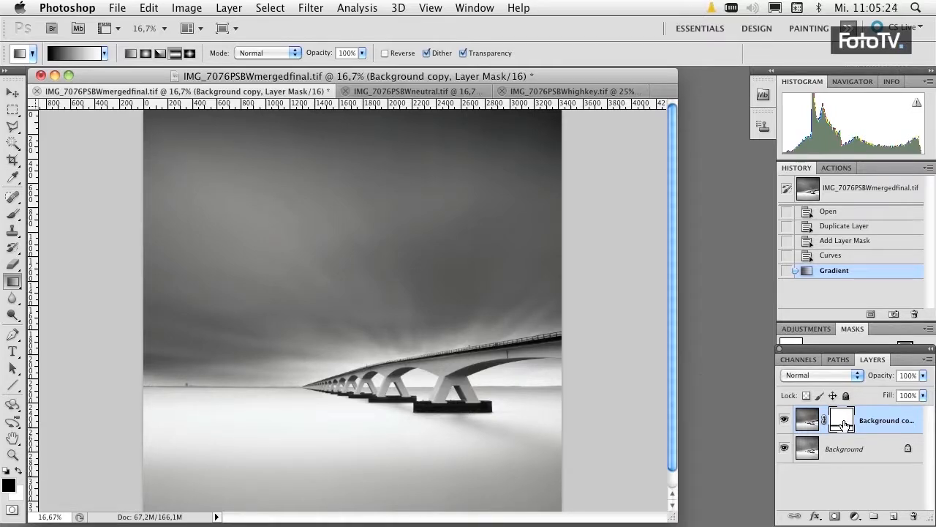
# Duplicate the Background copy layer within the document and delete the duplicate's layer mask without applying it.
pyautogui.rightClick(899, 423)
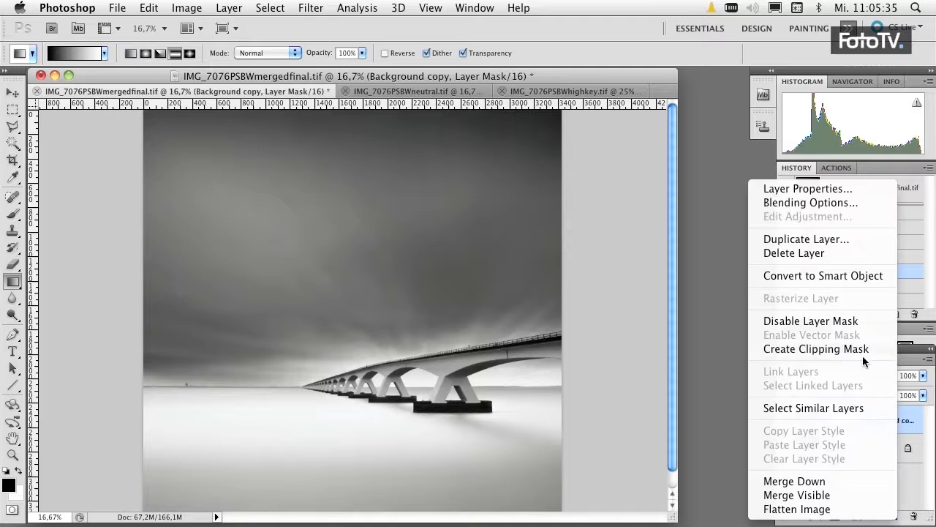
pyautogui.click(845, 239)
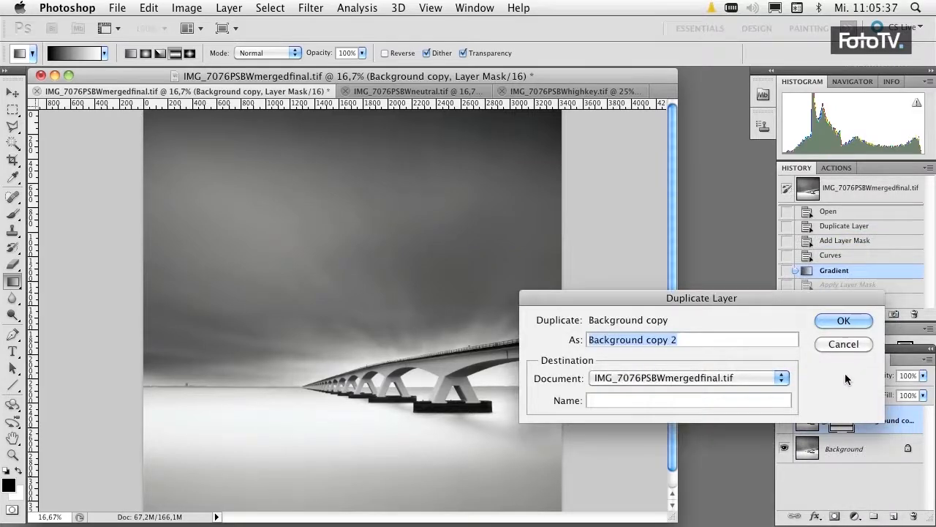
pyautogui.click(841, 321)
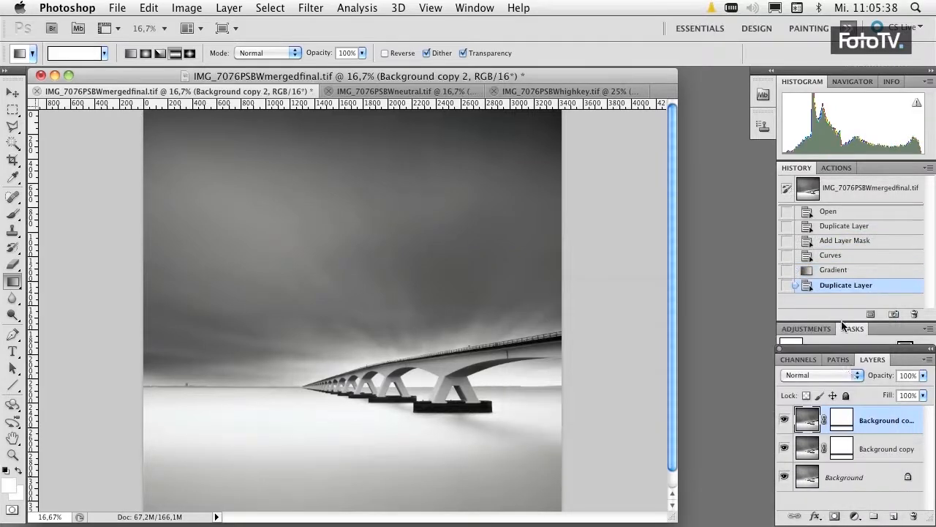
pyautogui.doubleClick(842, 417)
pyautogui.click(818, 397)
pyautogui.moveTo(845, 442); pyautogui.dragTo(914, 516)
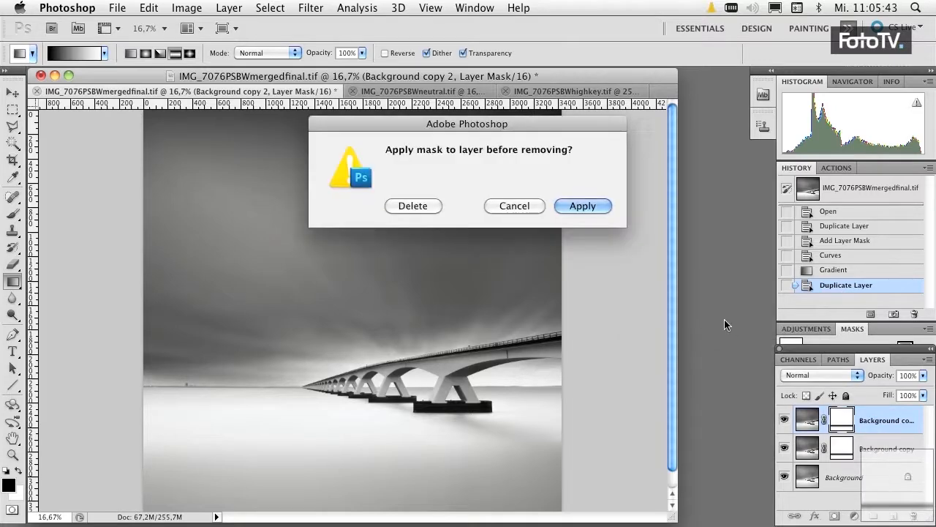
pyautogui.click(411, 205)
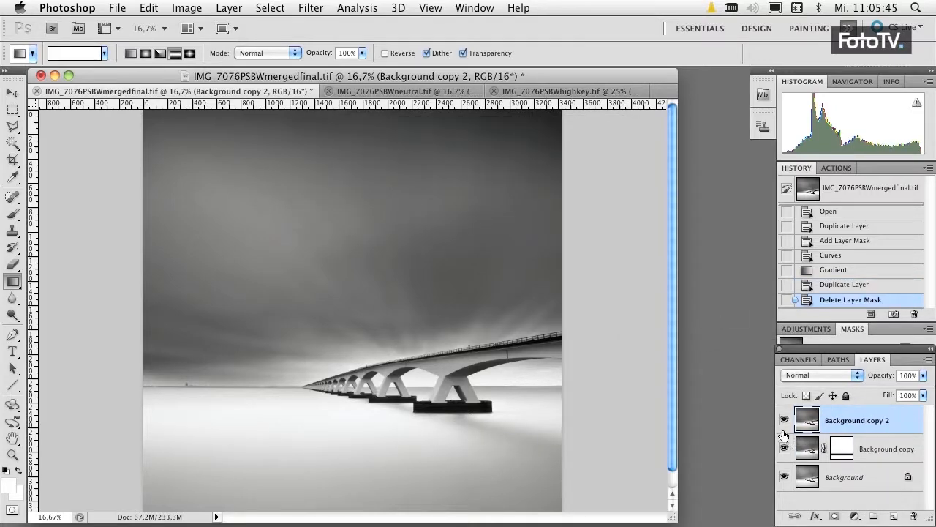
# Hide the Background copy 2 layer, apply the Background copy layer's mask, and merge that layer down into the Background.
pyautogui.click(784, 422)
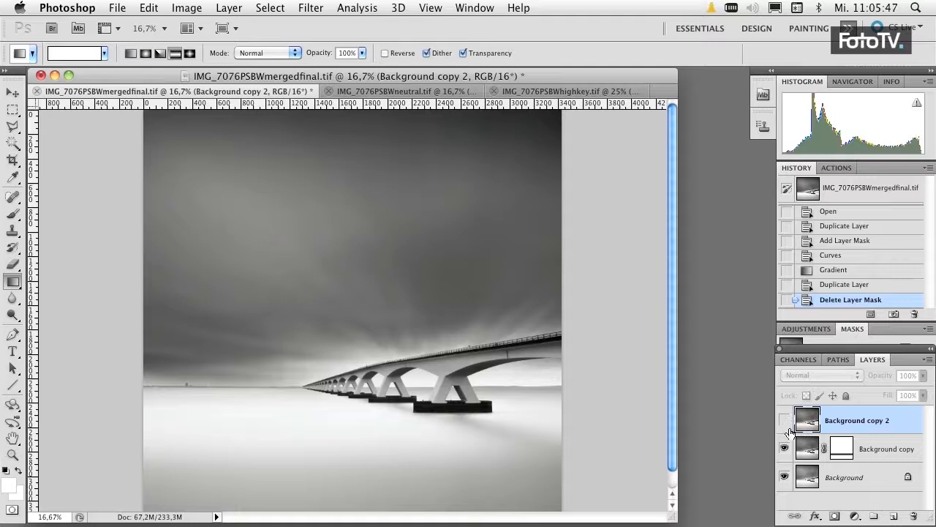
pyautogui.click(847, 457)
pyautogui.rightClick(844, 456)
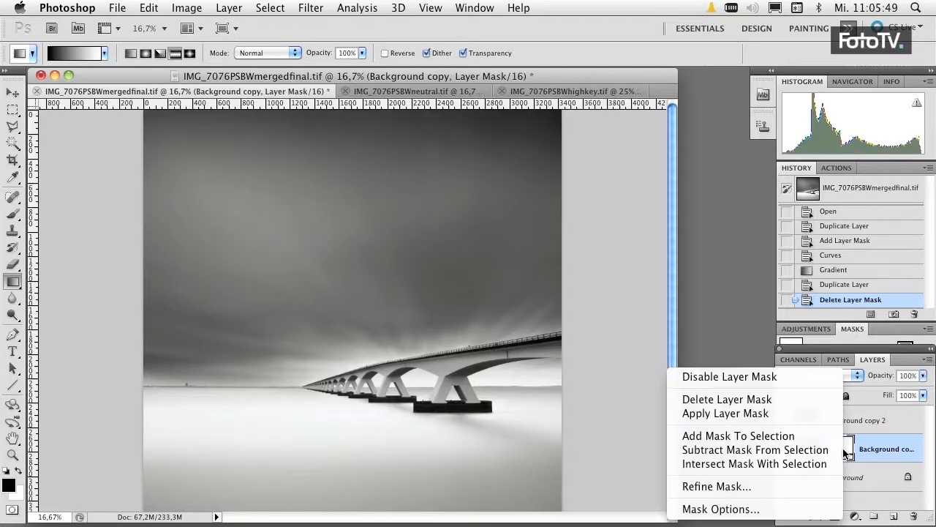
pyautogui.click(797, 415)
pyautogui.rightClick(863, 452)
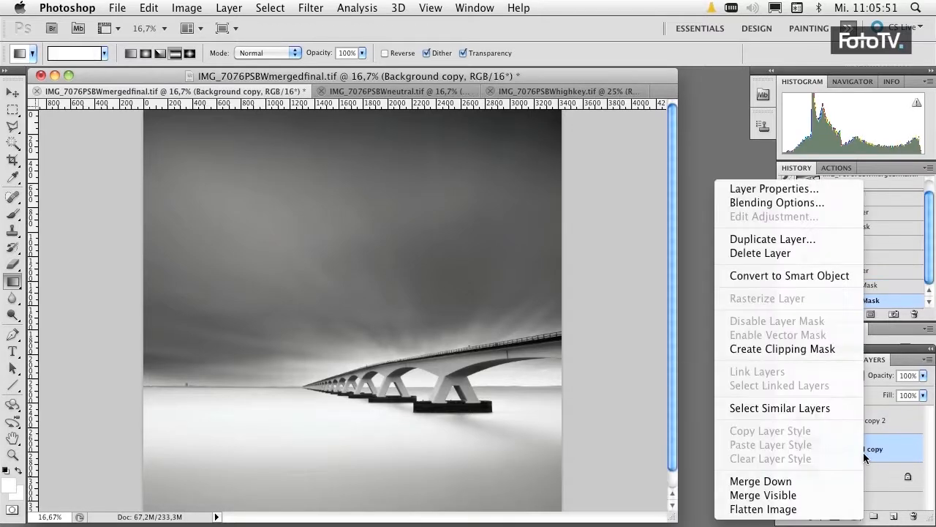
pyautogui.click(825, 480)
# Duplicate the merged Background layer, move the copy above Background copy 2, and show Background copy 2.
pyautogui.rightClick(836, 460)
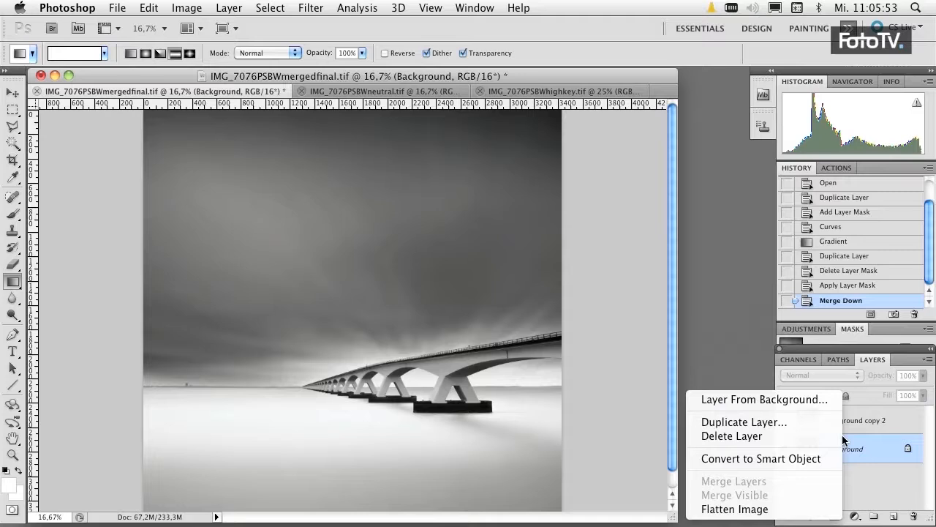
pyautogui.click(817, 423)
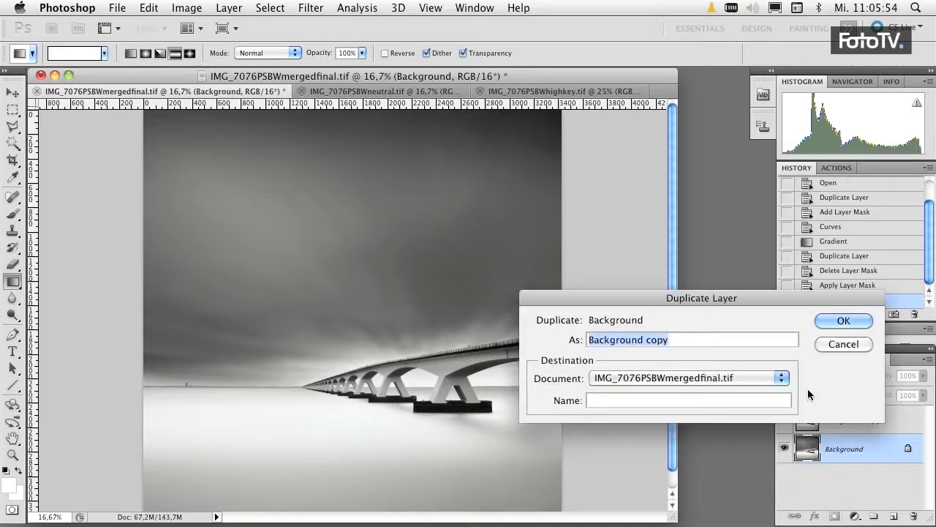
pyautogui.click(843, 321)
pyautogui.moveTo(807, 449); pyautogui.dragTo(805, 420)
pyautogui.click(785, 450)
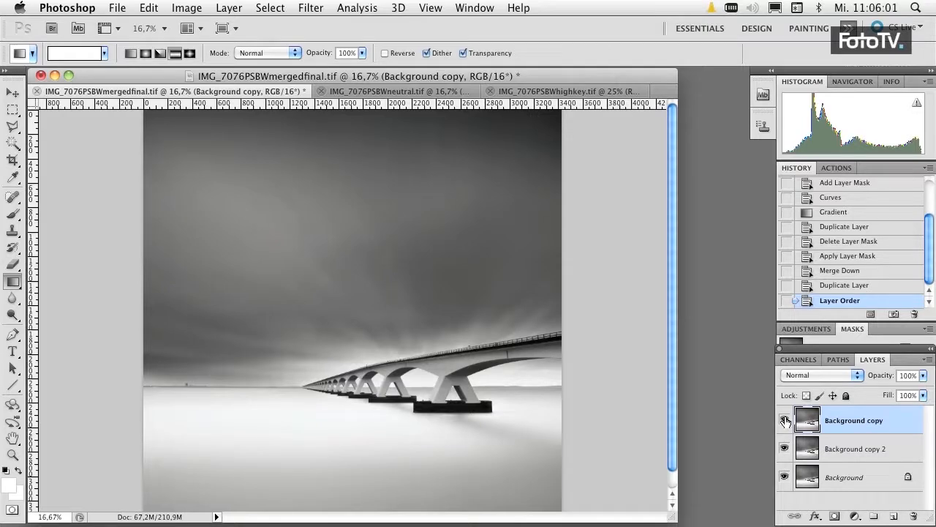
# Compare the image with and without the top Background copy layer, leaving that layer visible and selected.
pyautogui.click(785, 420)
pyautogui.click(785, 420)
pyautogui.click(785, 420)
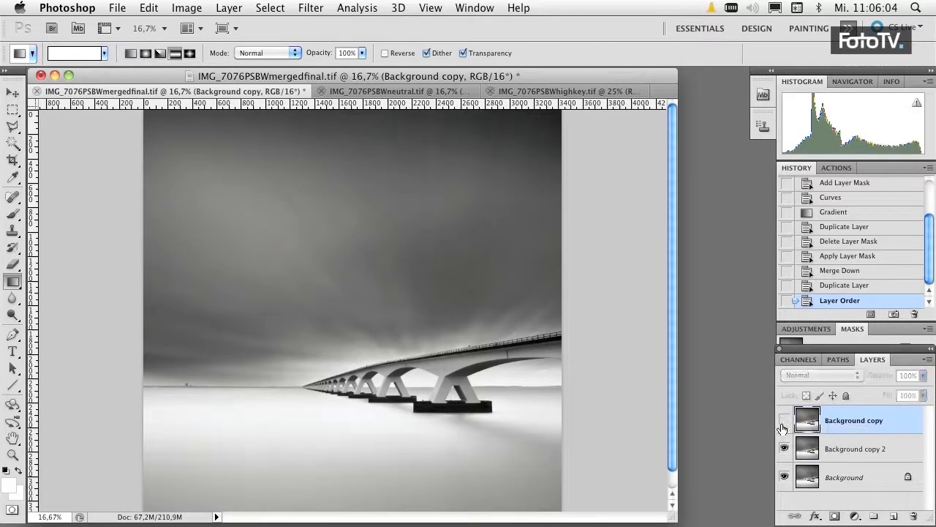
pyautogui.click(814, 453)
pyautogui.click(814, 430)
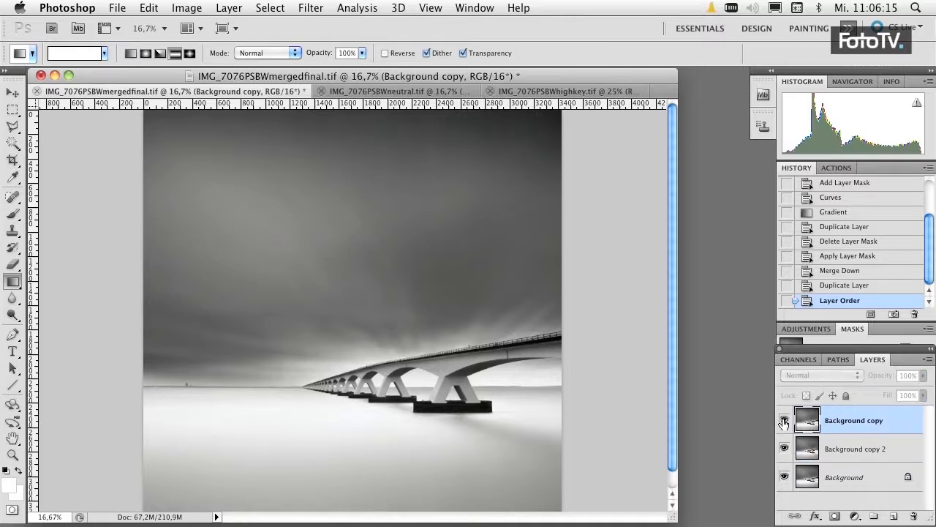
pyautogui.click(784, 421)
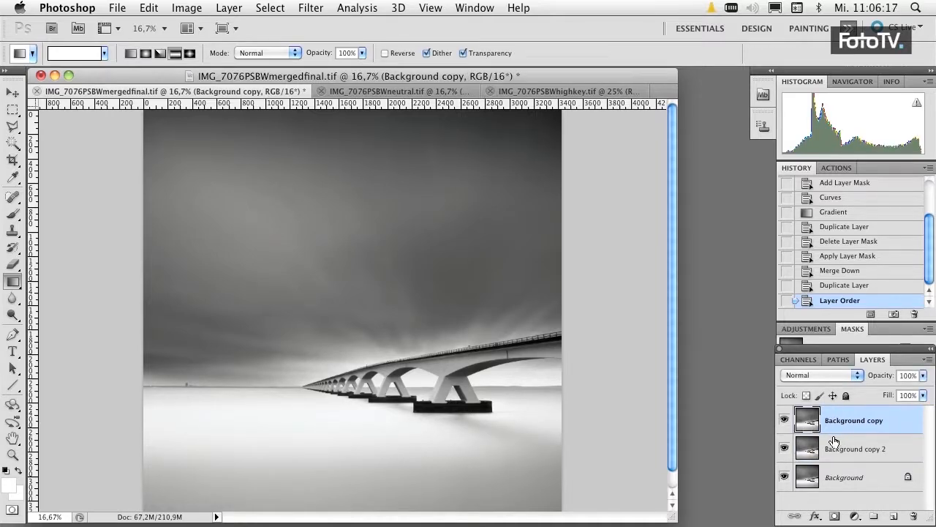
# Add a layer mask to Background copy and draw a short horizontal linear black-to-white gradient inward from the photo's left edge.
pyautogui.click(834, 516)
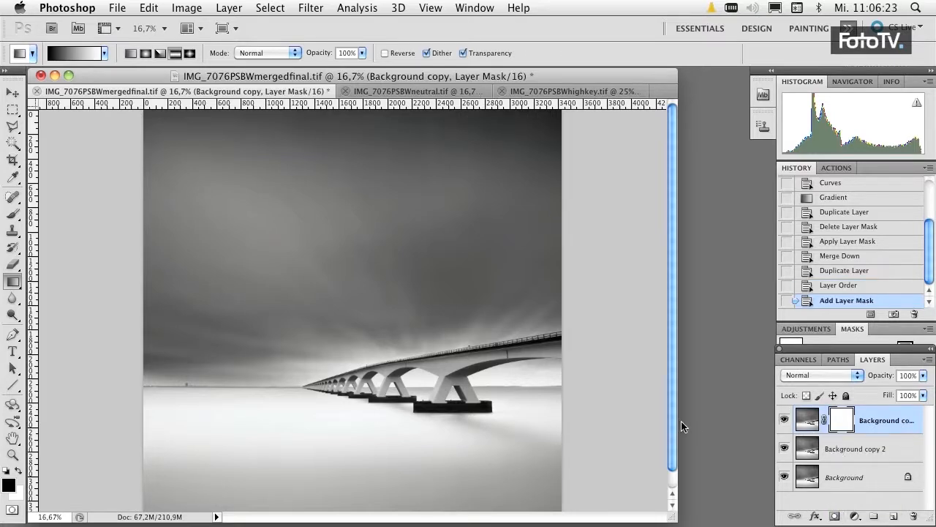
pyautogui.click(127, 53)
pyautogui.moveTo(131, 441); pyautogui.dragTo(212, 440)
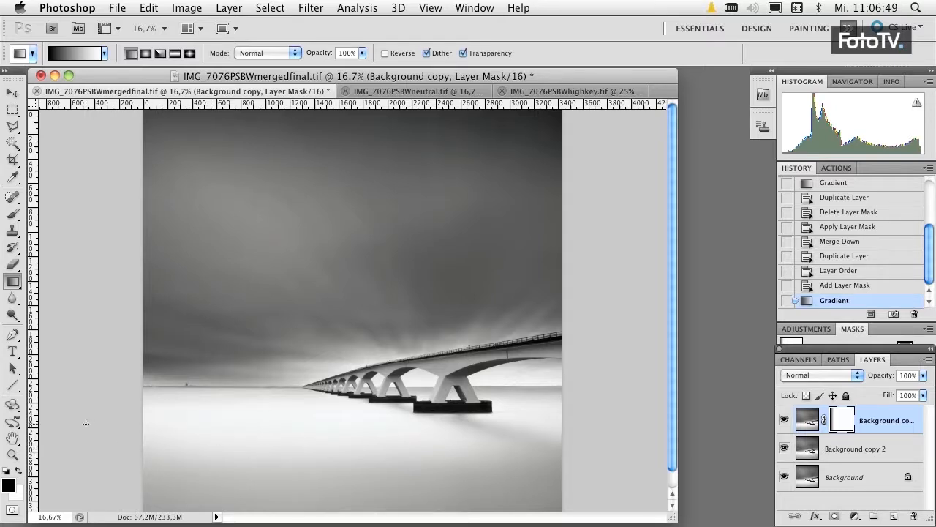
# Apply the Background copy mask, add a new one, and draw a short horizontal linear gradient inward from the photo's right edge.
pyautogui.rightClick(842, 425)
pyautogui.click(803, 422)
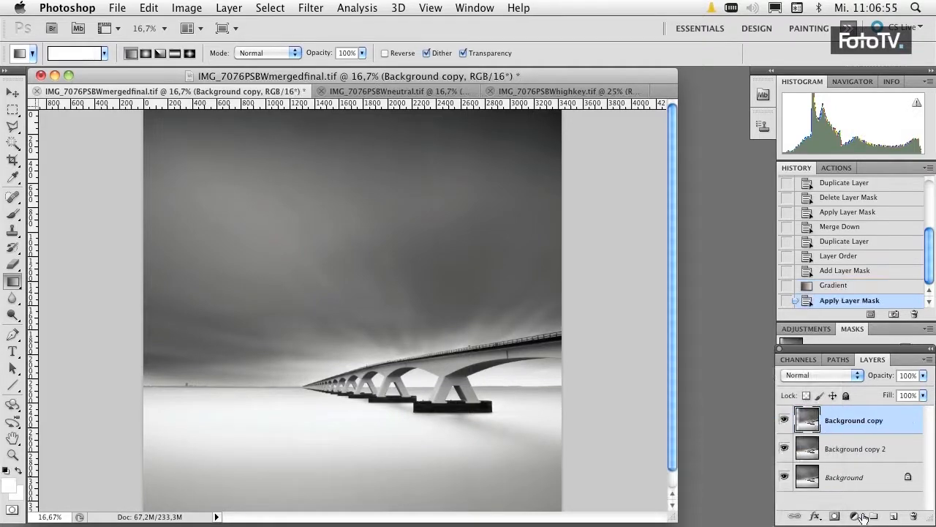
pyautogui.click(835, 516)
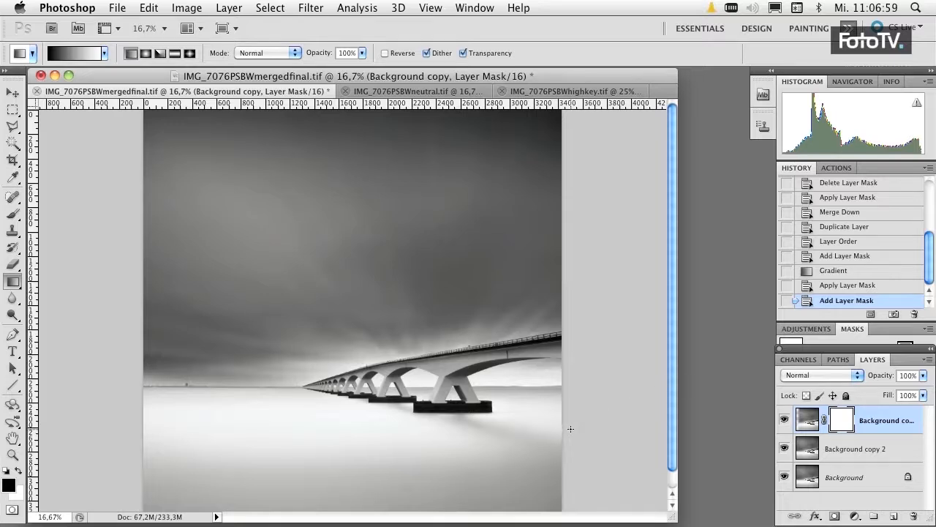
pyautogui.moveTo(572, 426); pyautogui.dragTo(502, 426)
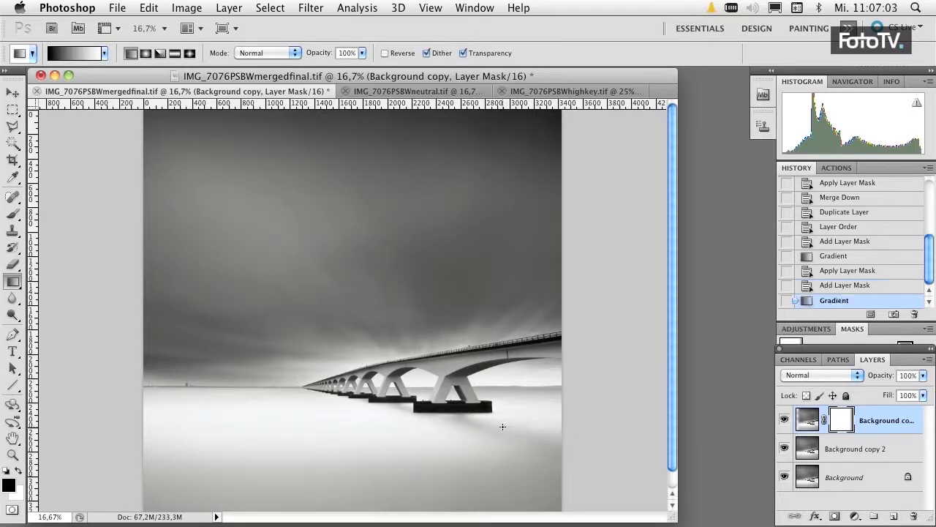